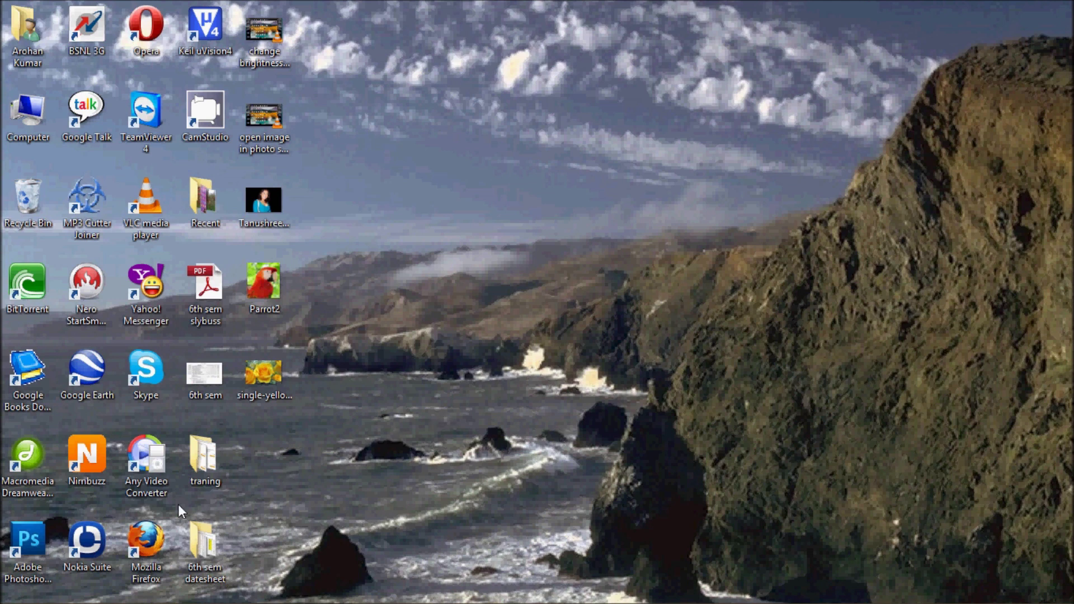
Step: Launch Photoshop CS5 from its desktop shortcut
double_click(29, 541)
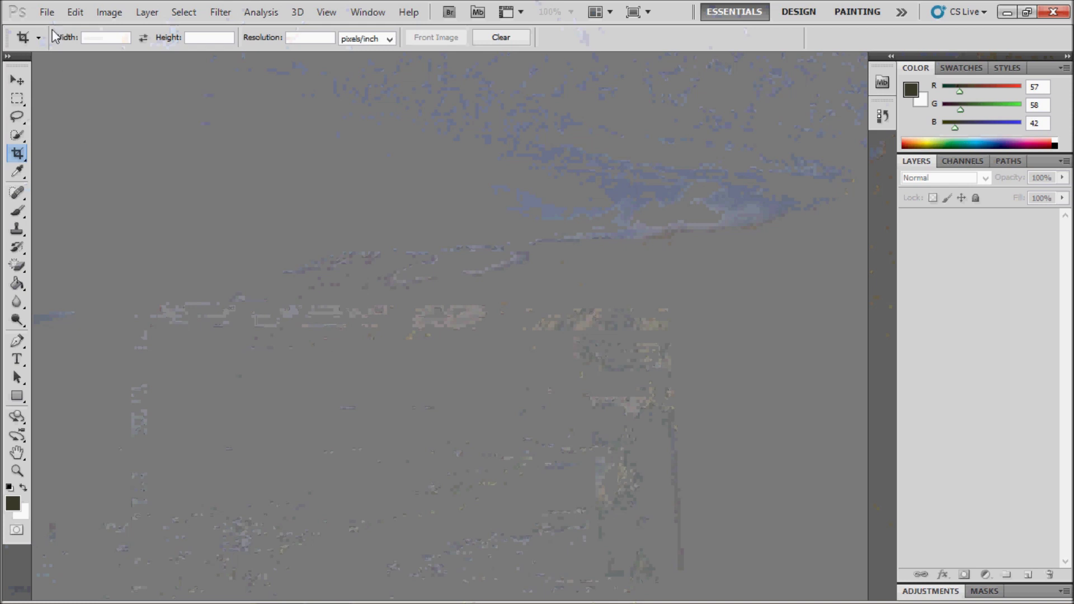
Step: Open the Parrot2 JPEG from the Desktop through File > Open
left_click(47, 11)
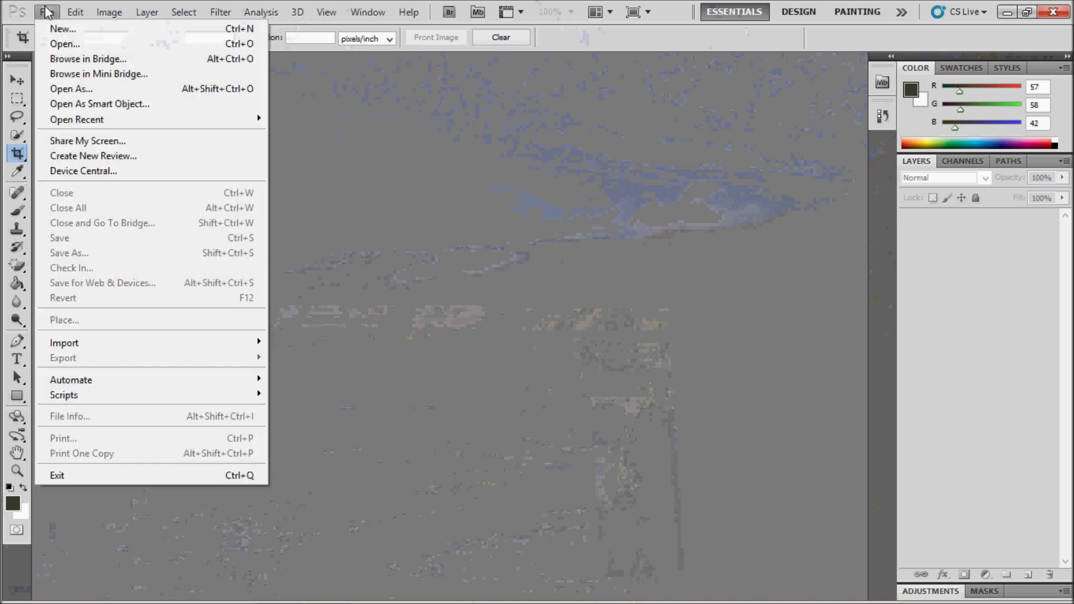
left_click(56, 41)
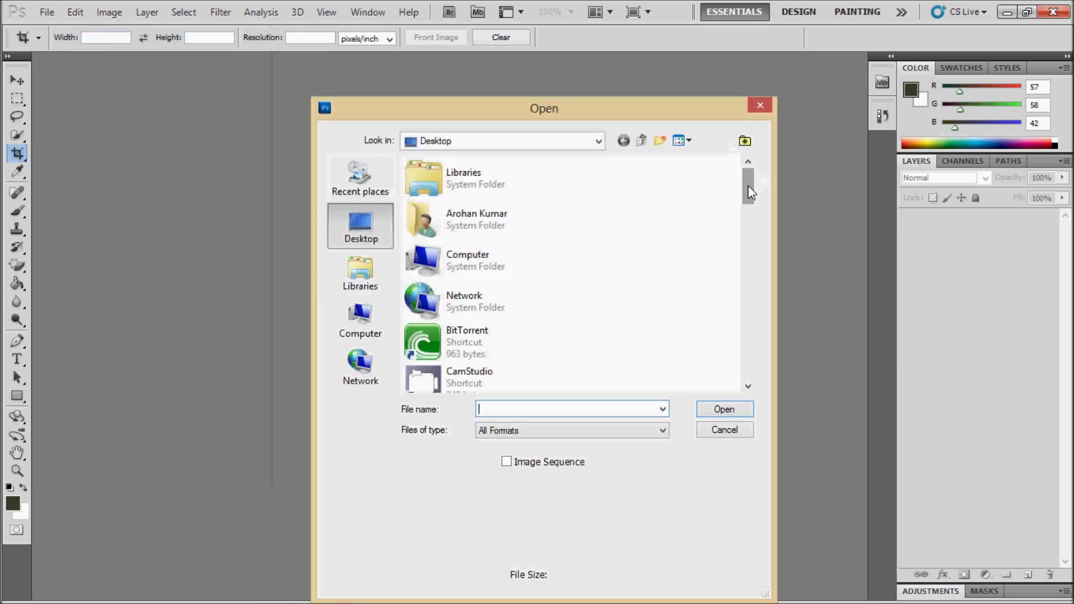
left_click_drag(749, 175, 753, 329)
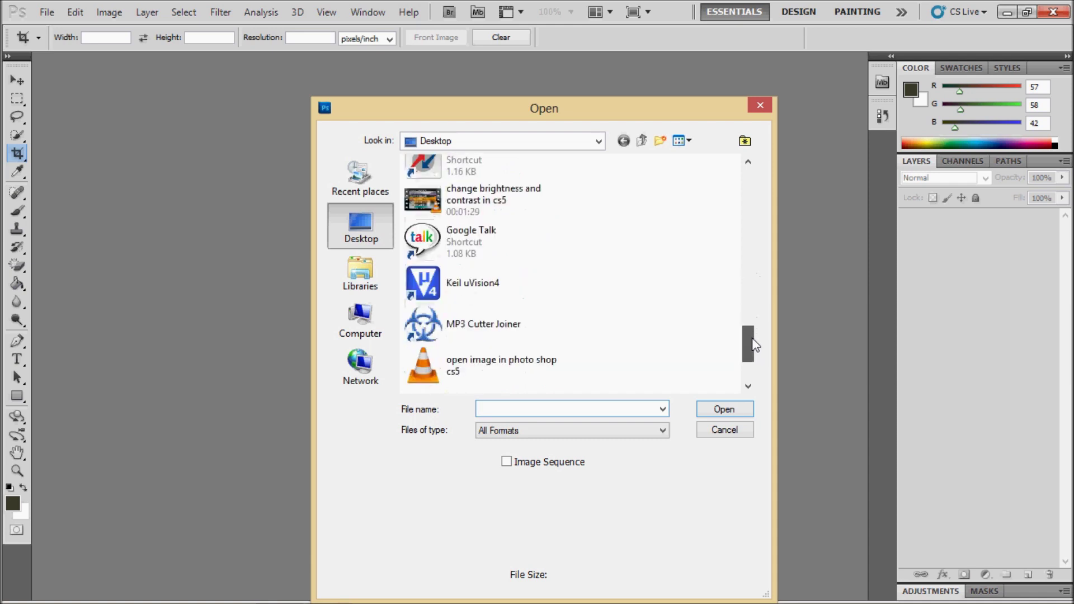
left_click_drag(753, 329, 752, 361)
left_click(527, 292)
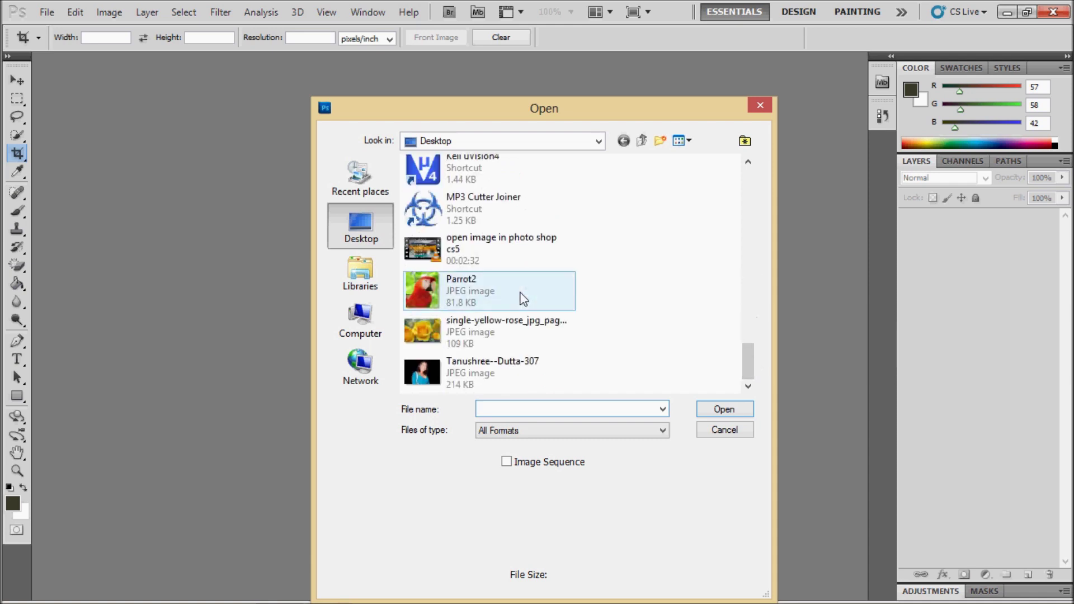
left_click(707, 413)
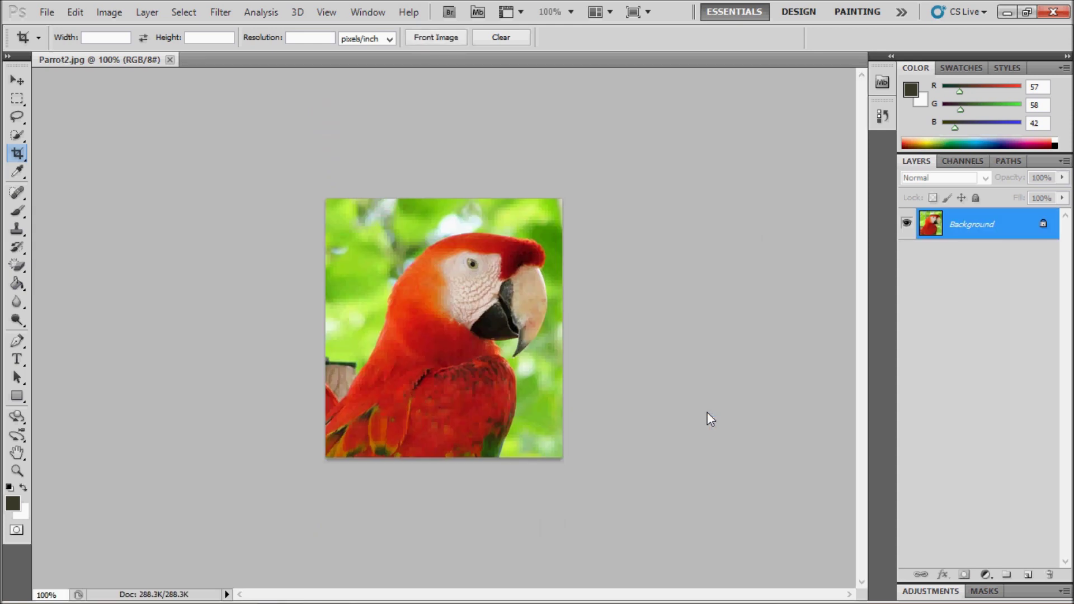
Step: Zoom the Parrot2 photo in and out with Ctrl+plus/minus, then minimize Photoshop
key("ctrl+plus")
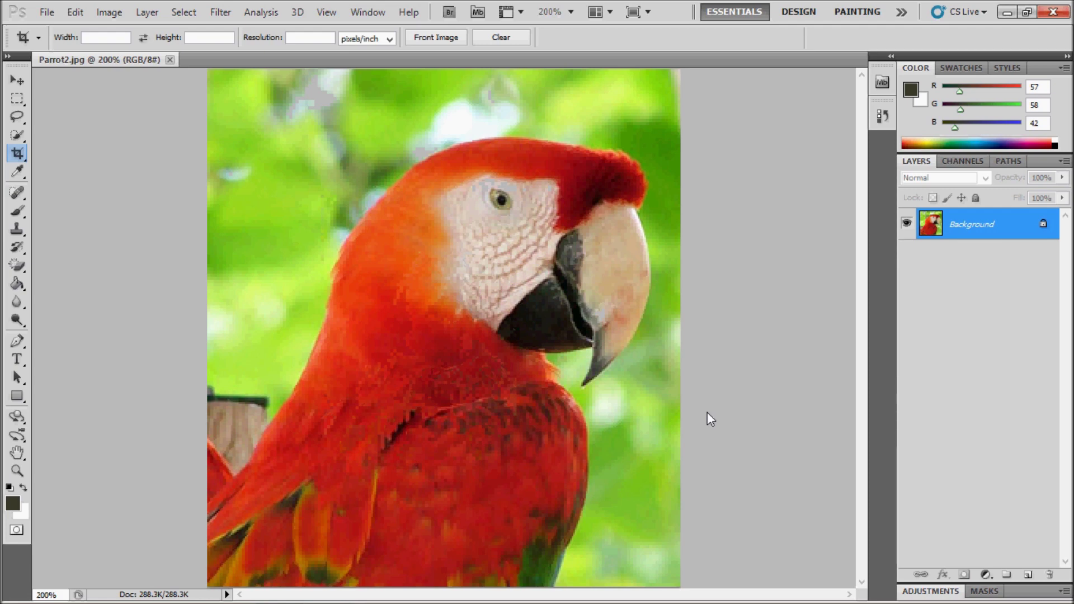
key("ctrl+plus")
key("ctrl+minus")
key("ctrl+minus")
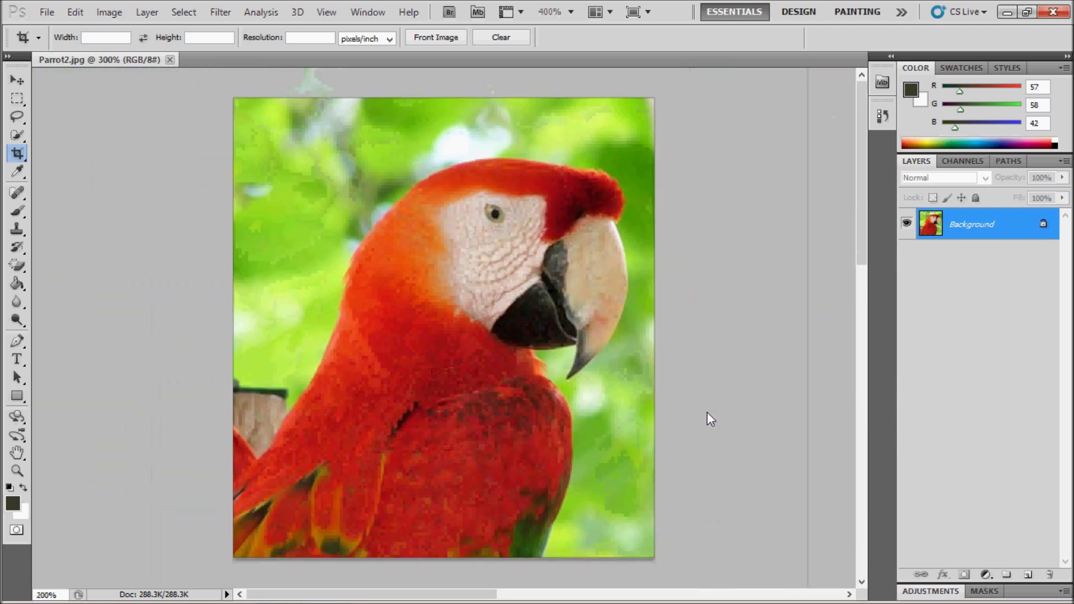
key("ctrl+plus")
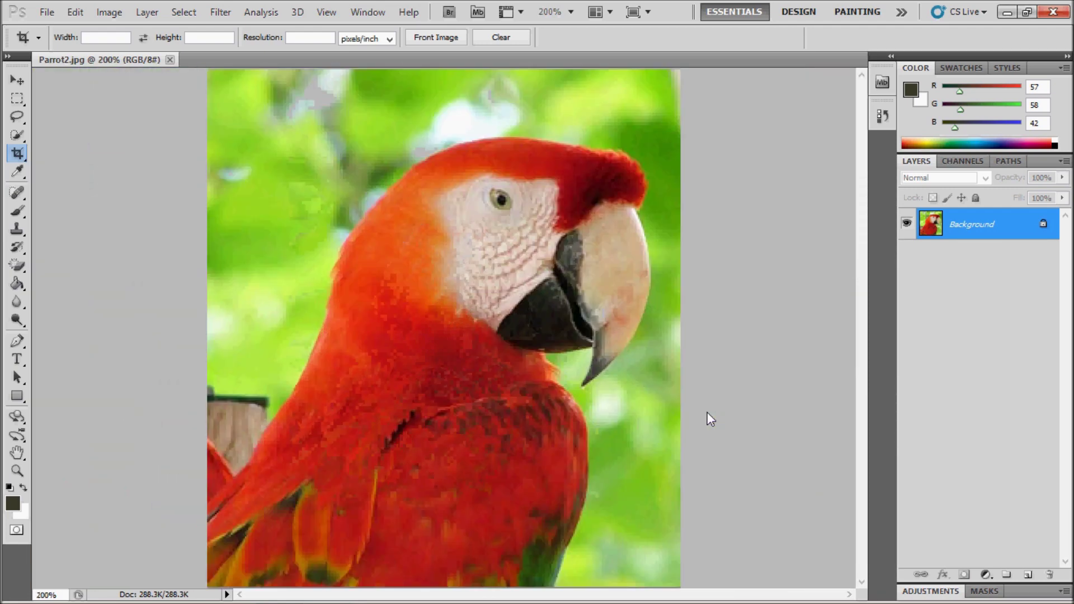
key("ctrl+minus")
key("ctrl+minus")
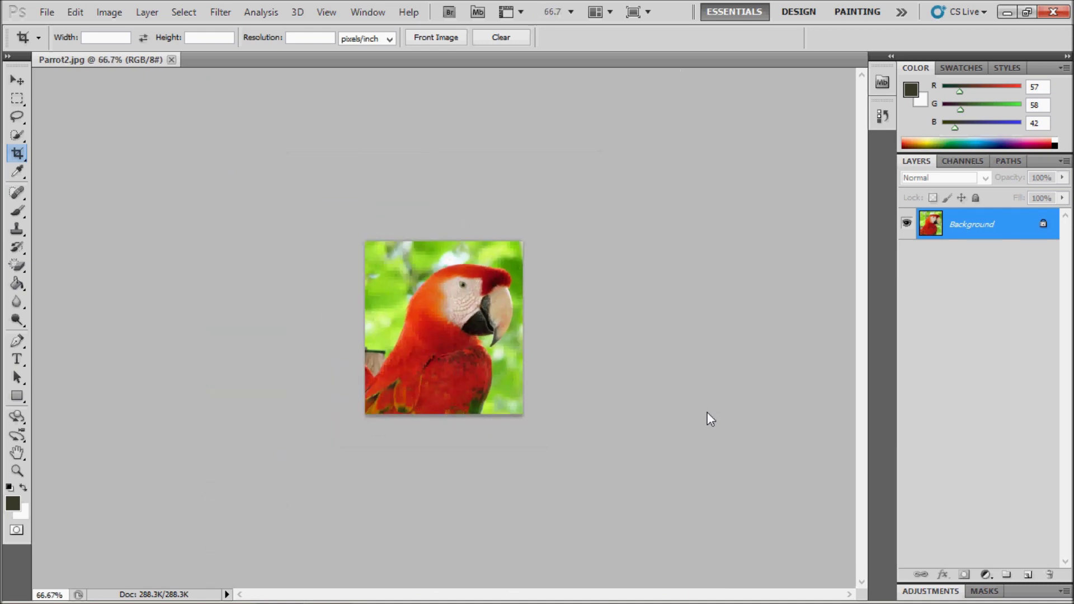
key("ctrl+plus")
key("ctrl+plus")
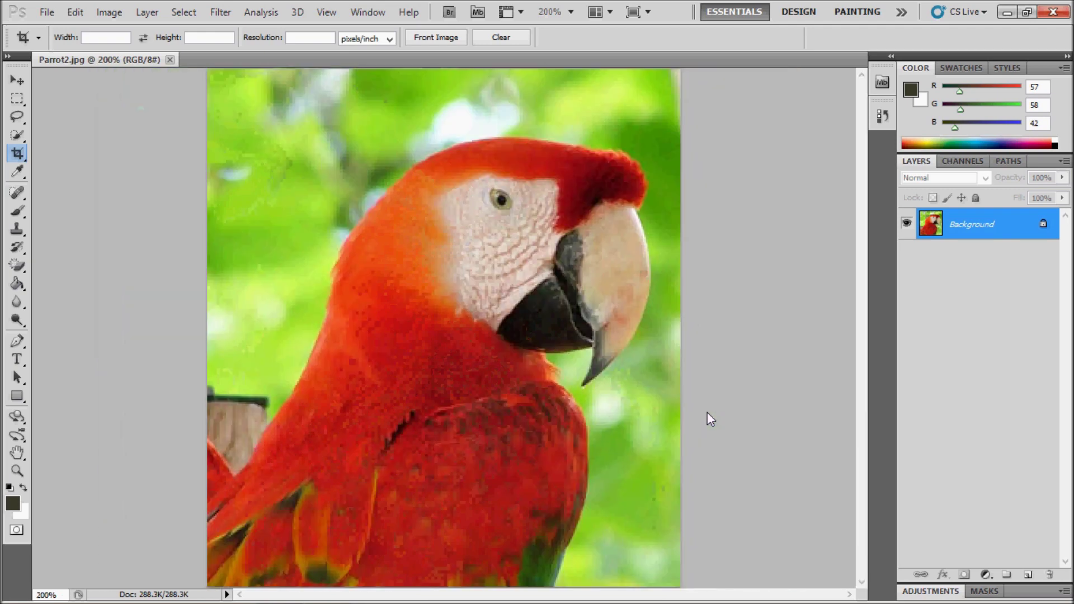
key("ctrl+minus")
key("ctrl+plus")
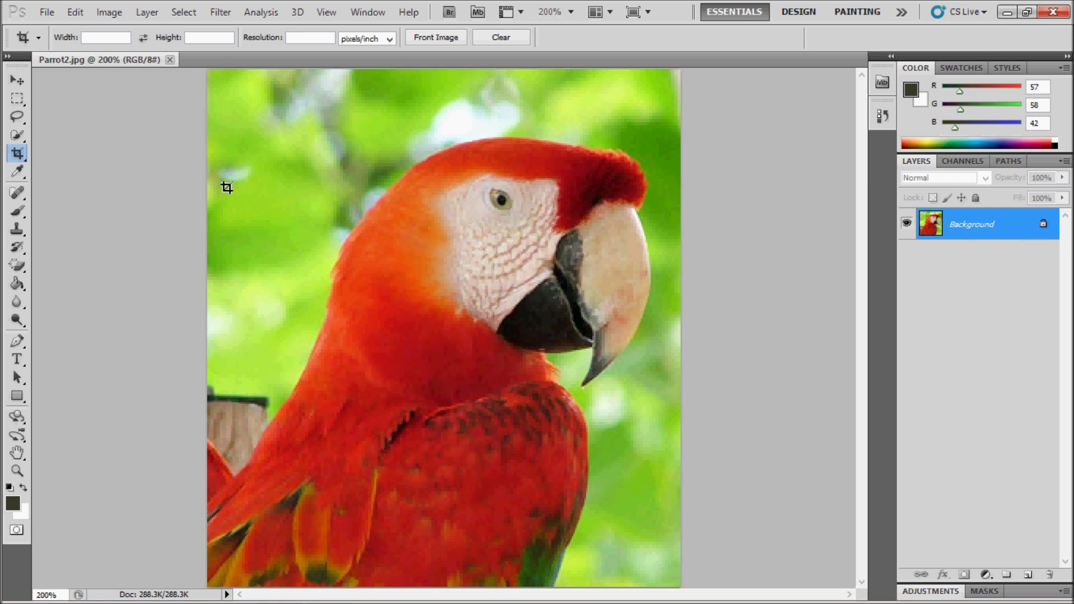
left_click(1008, 15)
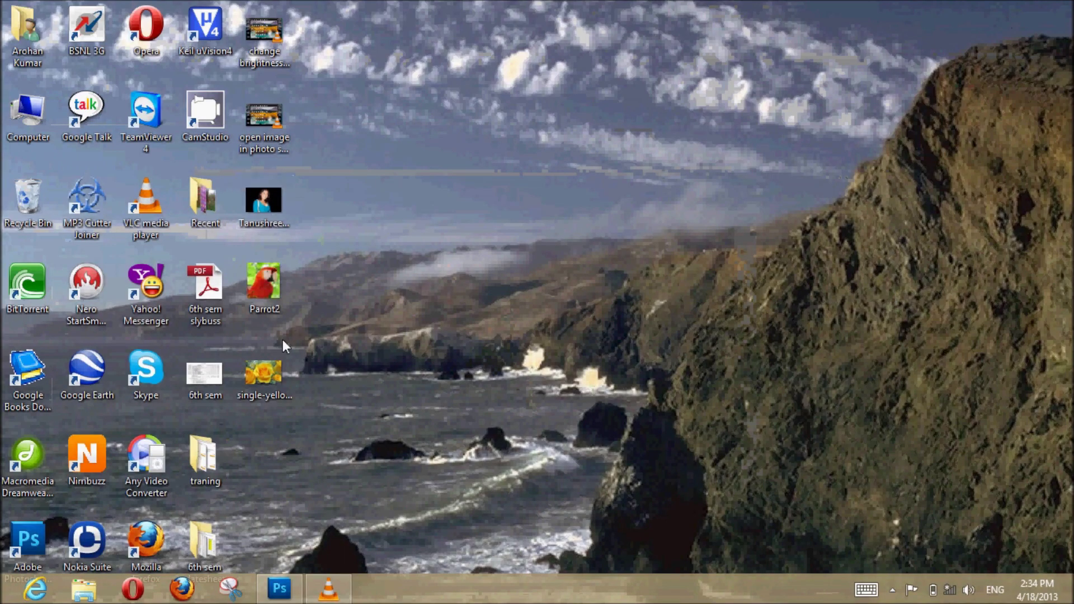
Step: Open the single-yellow-rose file with Photoshop CS5, then minimize Photoshop again
left_click(274, 361)
right_click(274, 360)
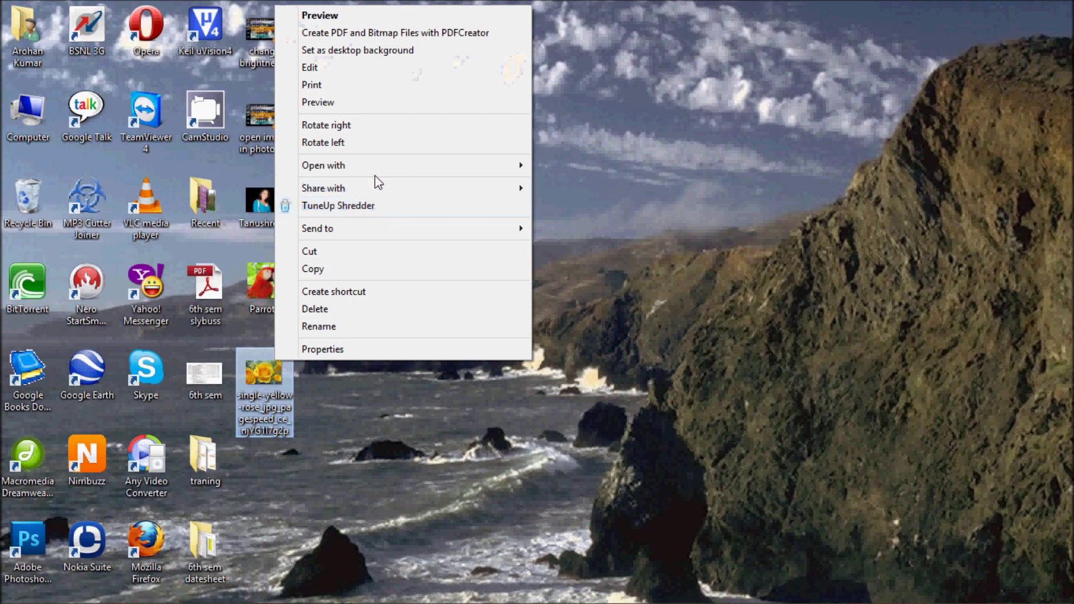
mouse_move(324, 166)
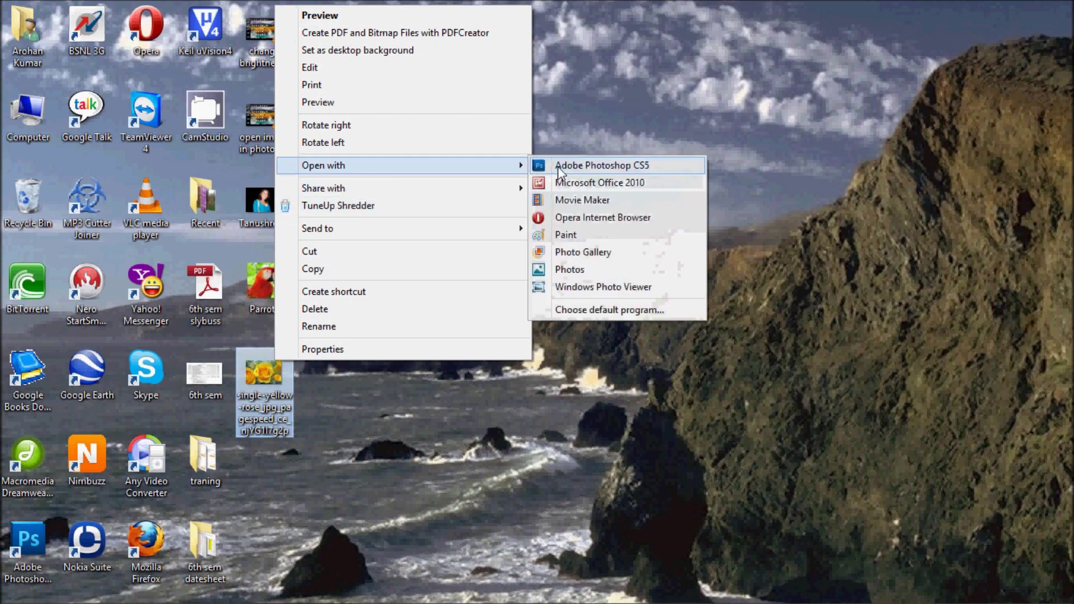
left_click(558, 166)
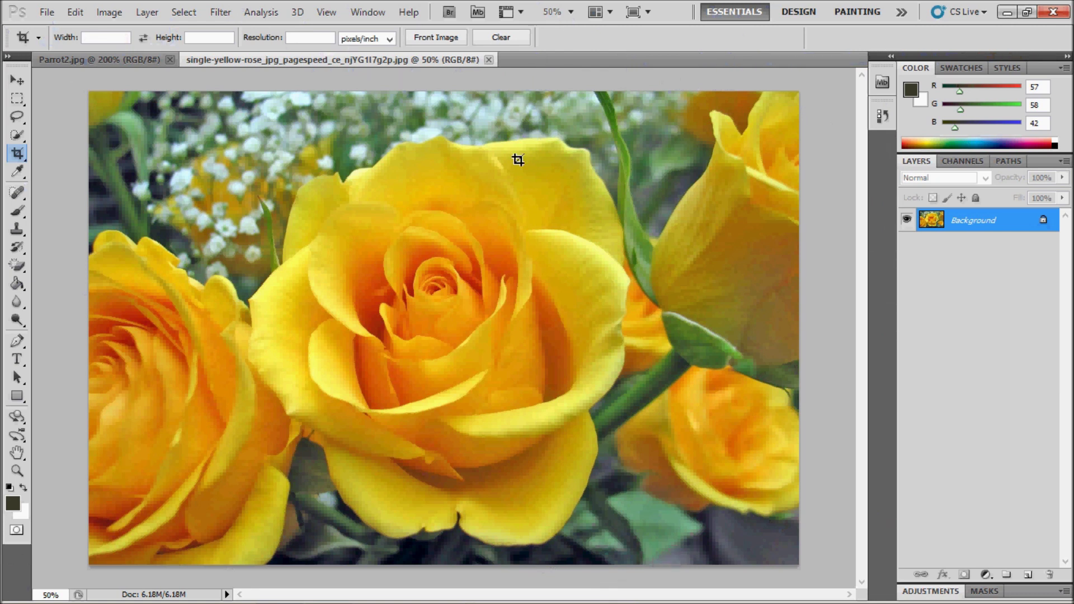
left_click(1006, 13)
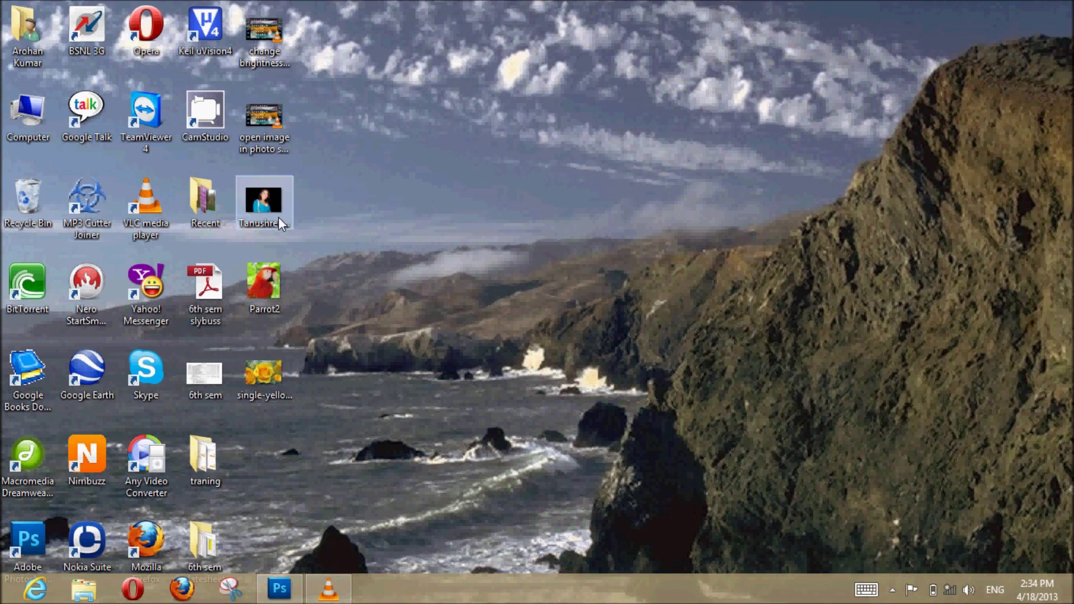
Step: Drop the portrait JPEG onto the Photoshop shortcut to open it as a third document
left_click_drag(279, 217, 262, 523)
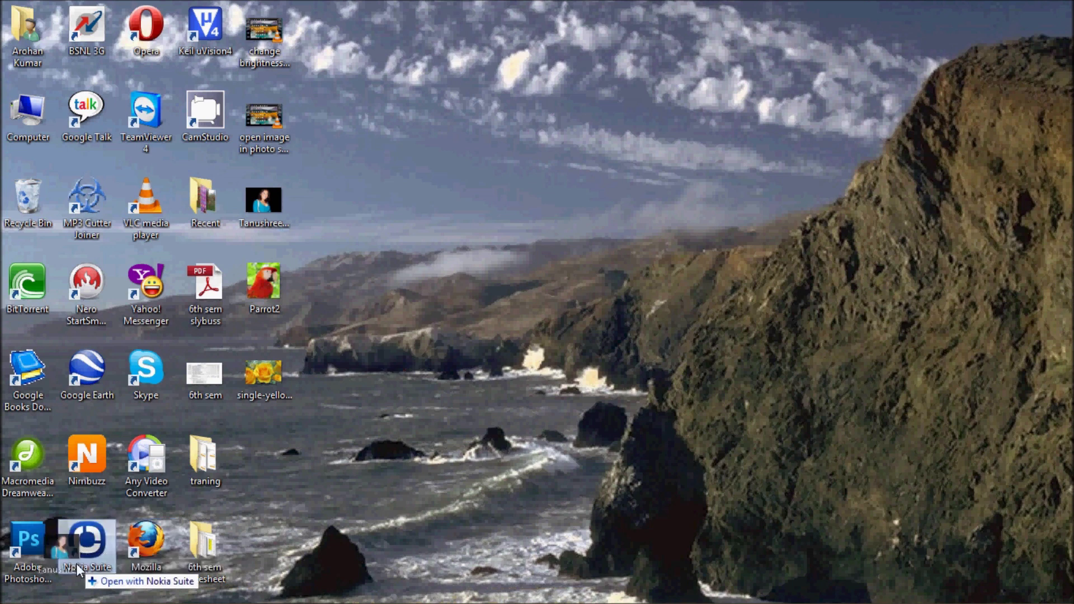
left_click_drag(261, 523, 44, 551)
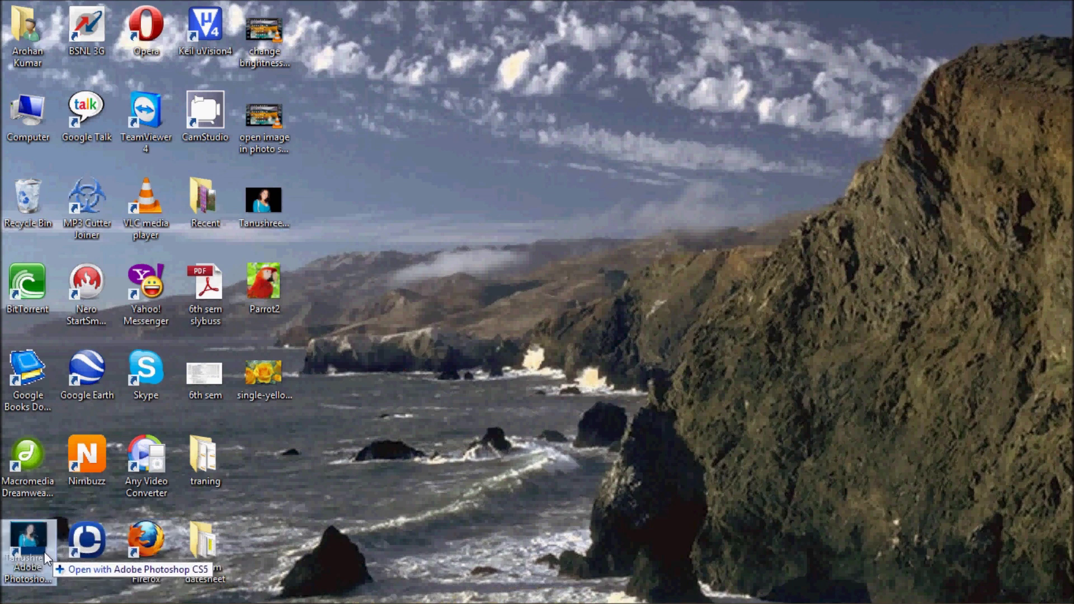
left_click_drag(44, 552, 43, 552)
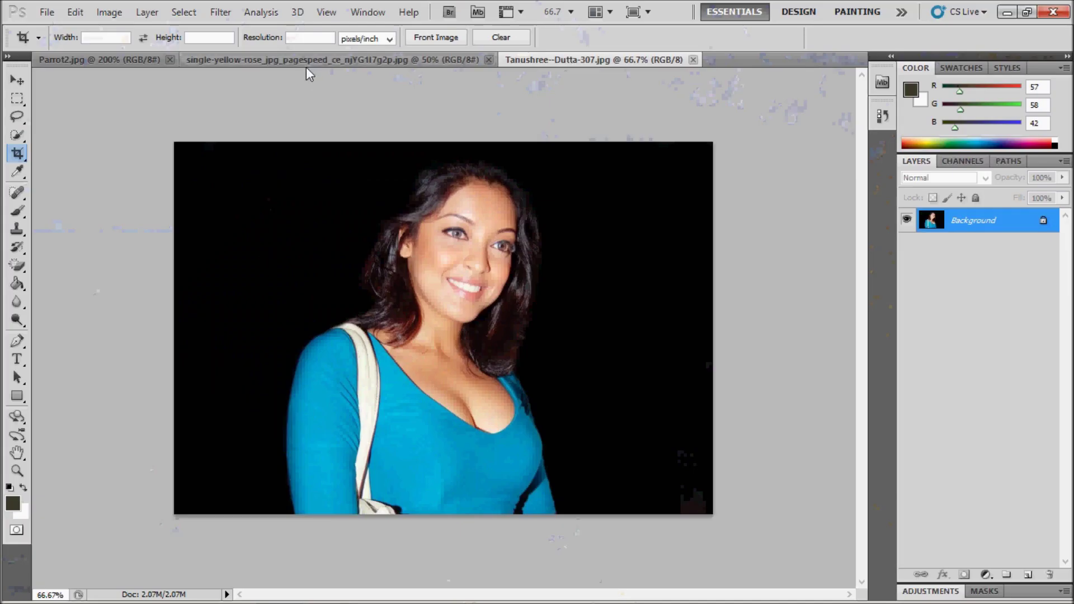
Step: Switch between the Parrot2 and yellow rose tabs, finishing on the yellow rose document
left_click(307, 65)
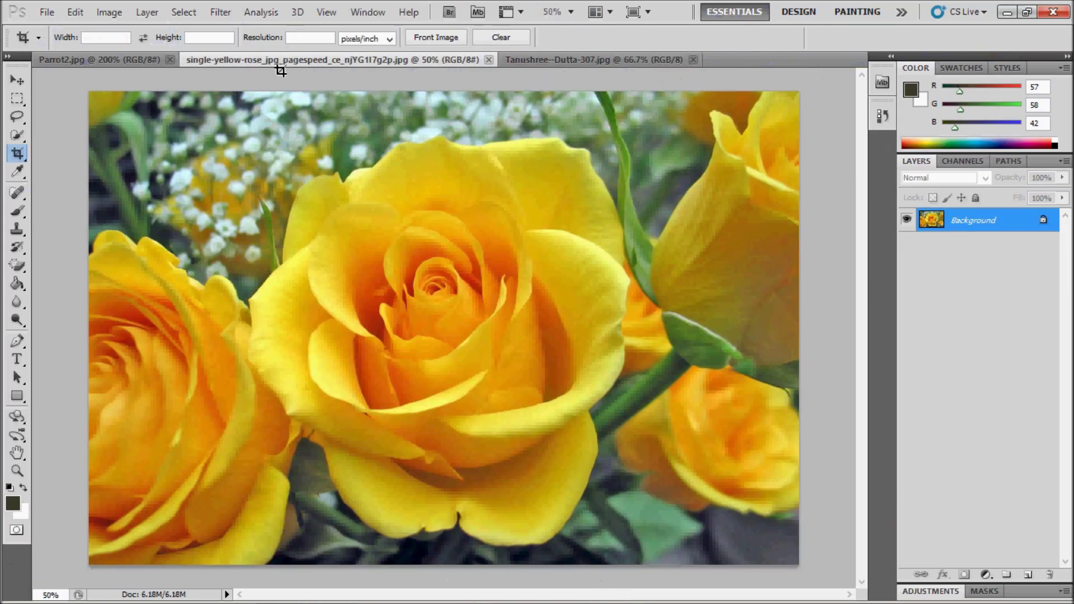
left_click(141, 64)
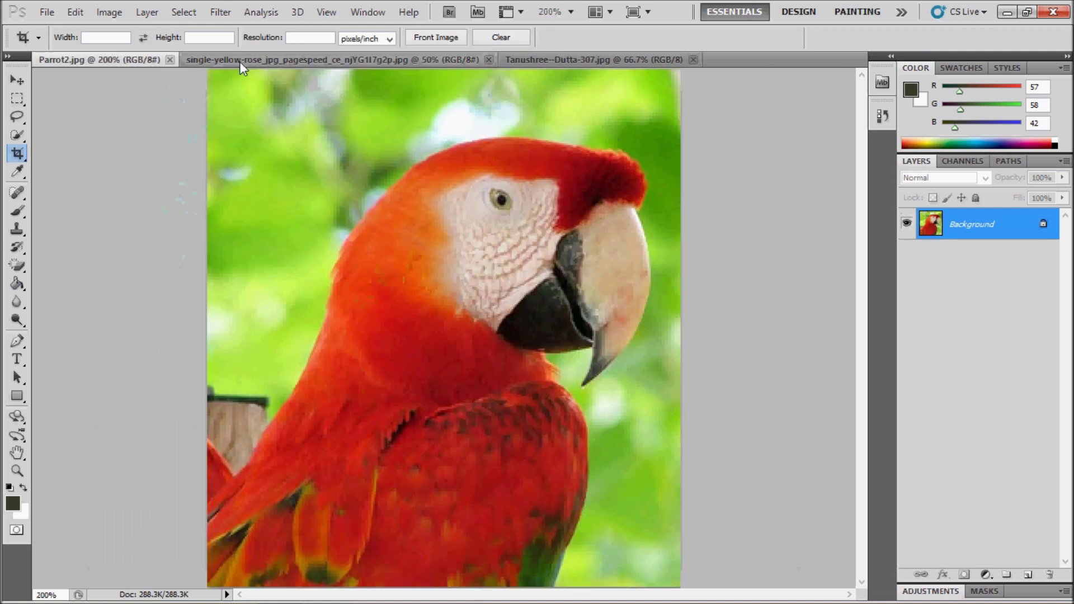
left_click(244, 61)
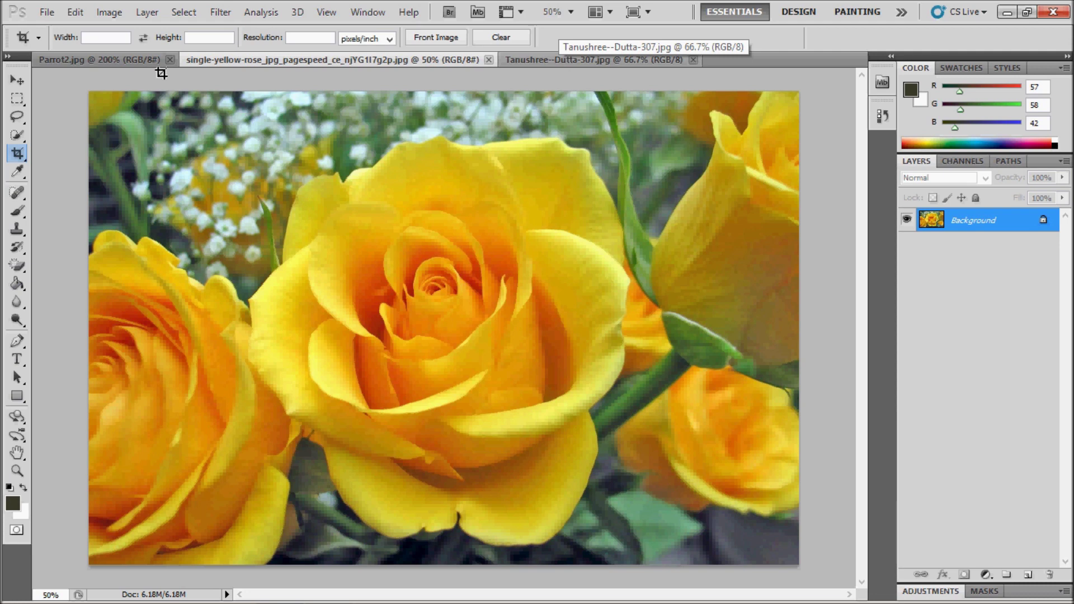
left_click(145, 60)
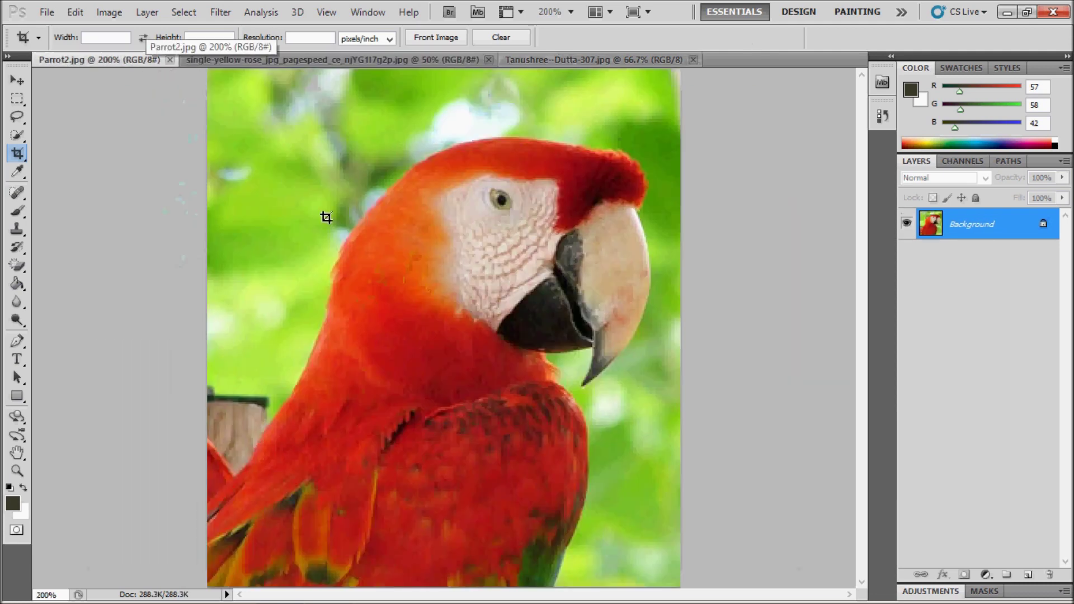
left_click(311, 61)
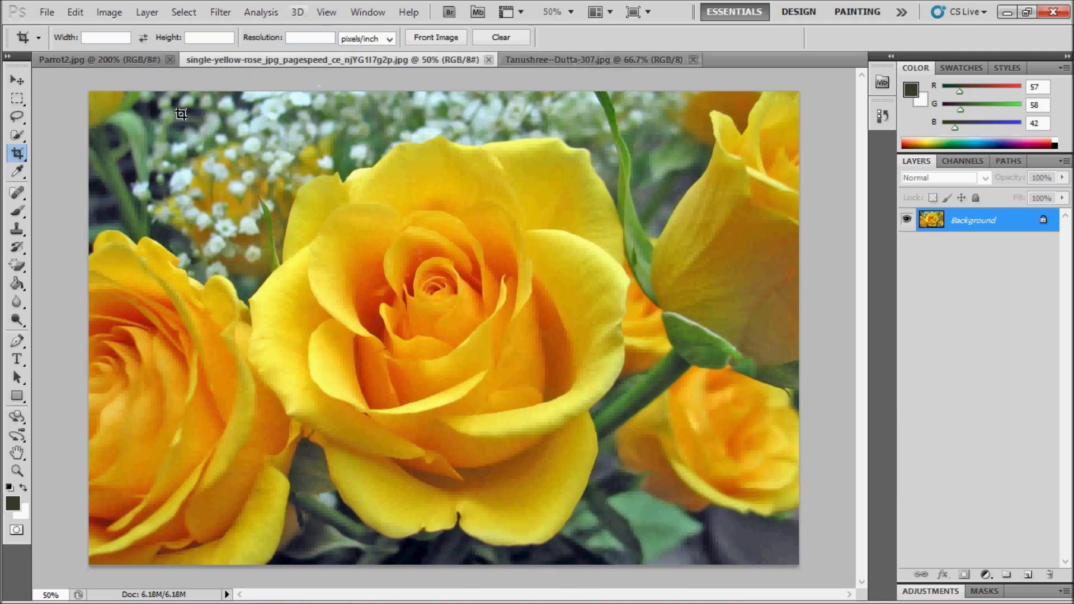
Step: Marquee-select the whole Parrot2 image and bring it into the yellow rose document
left_click(133, 62)
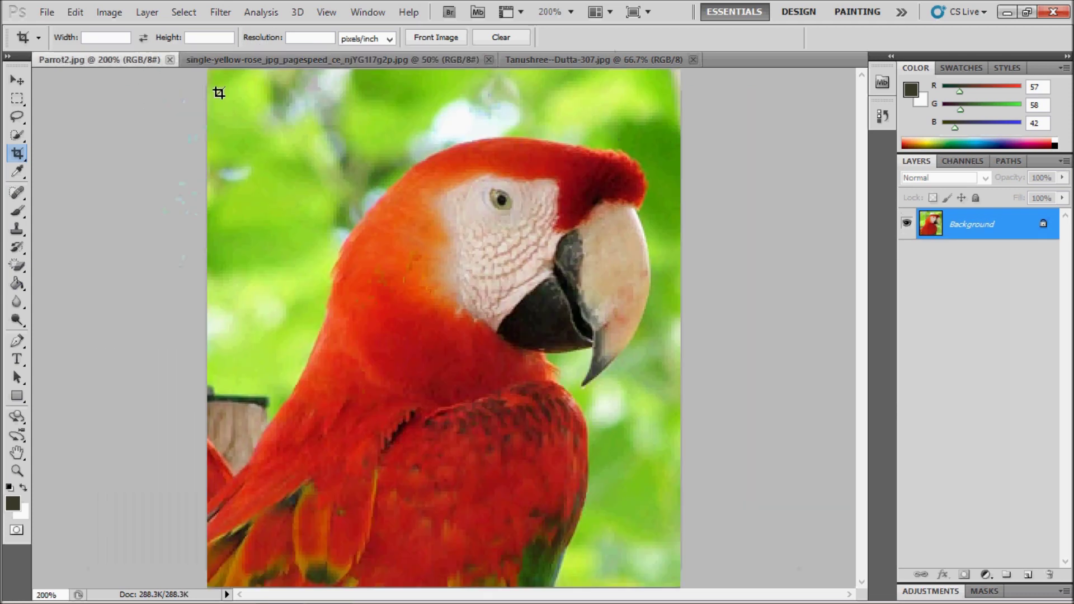
left_click(18, 100)
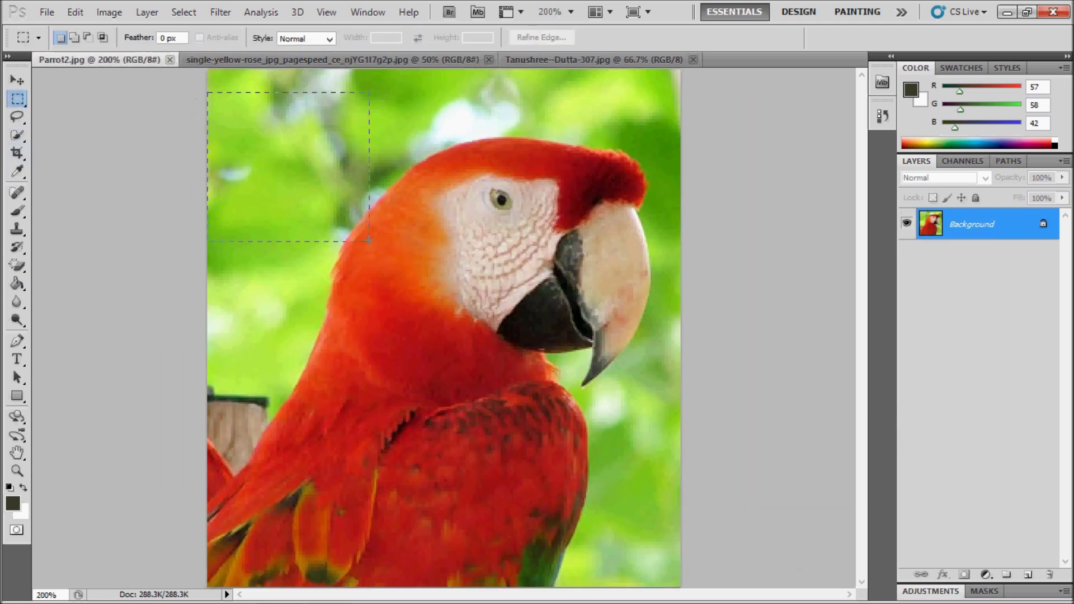
left_click_drag(369, 242, 699, 598)
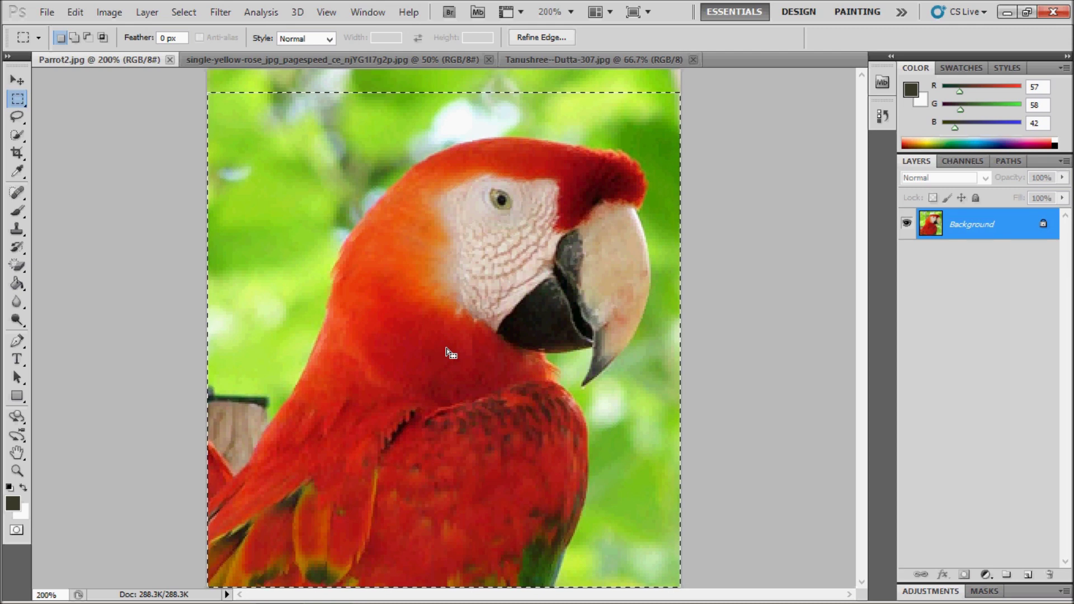
left_click(361, 57)
key("ctrl+v")
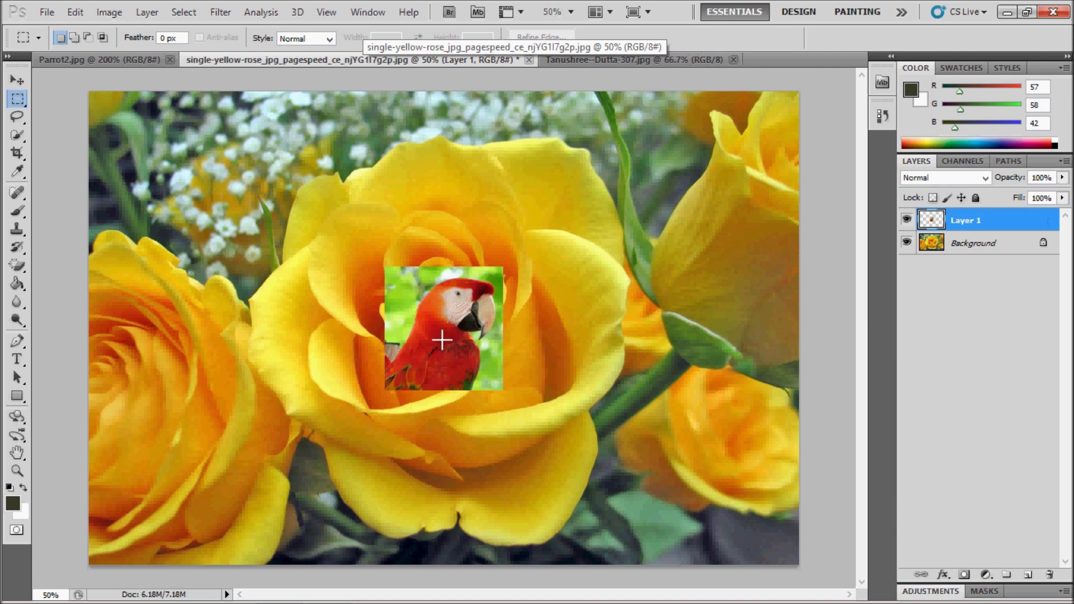
left_click_drag(241, 226, 431, 336)
left_click(426, 87)
left_click(18, 79)
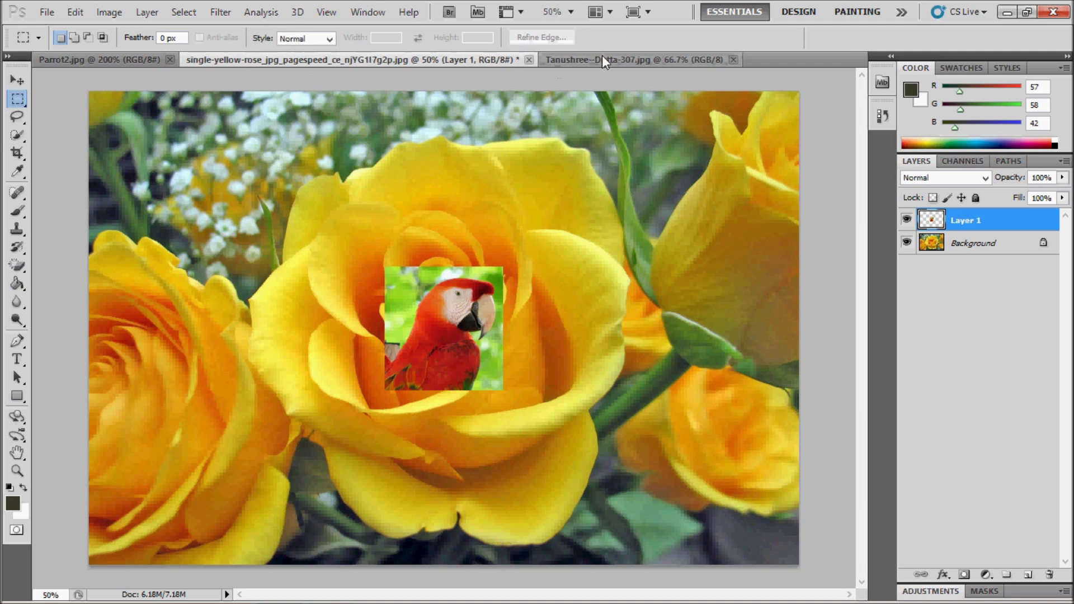
left_click(589, 65)
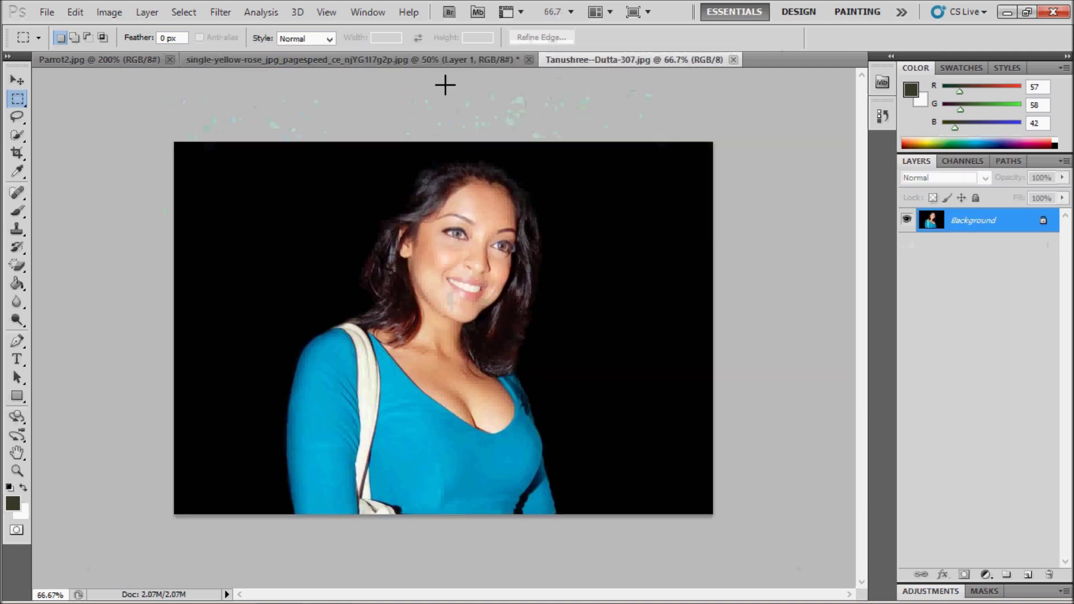
left_click(420, 61)
left_click(116, 60)
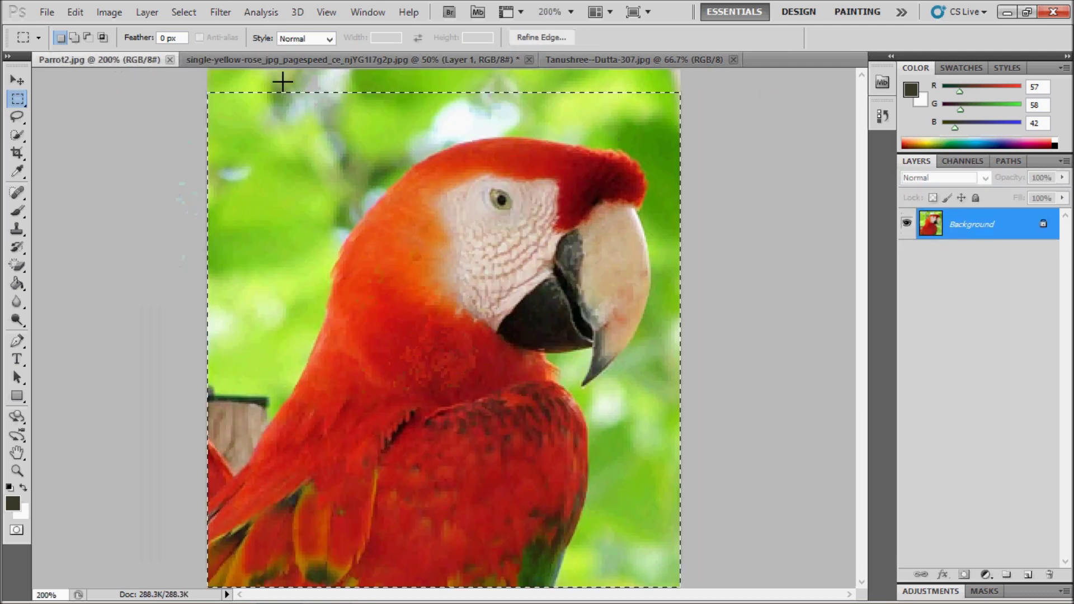
left_click(400, 59)
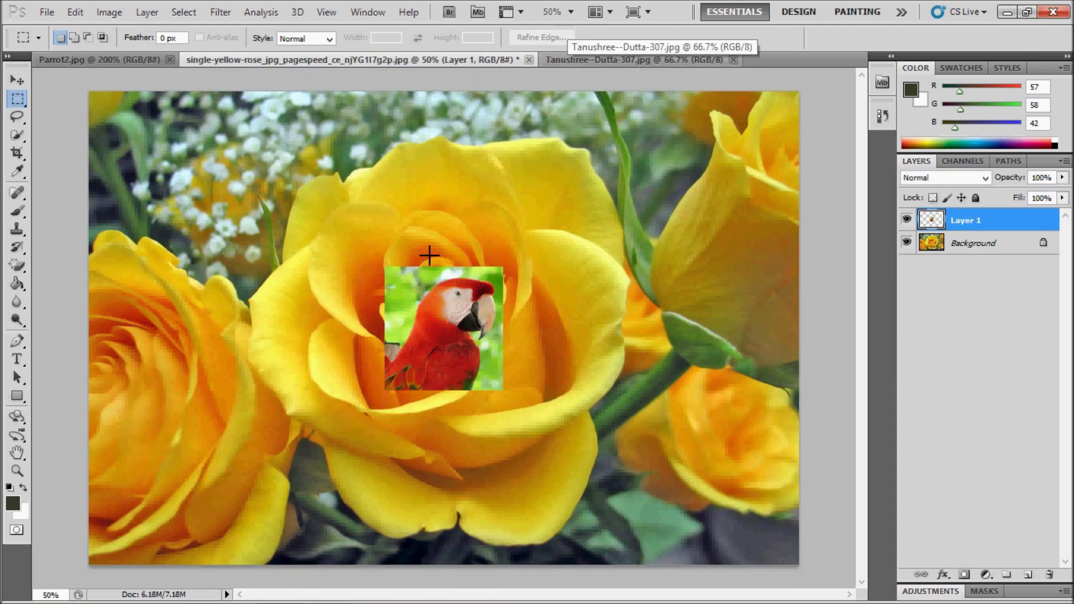
left_click(136, 61)
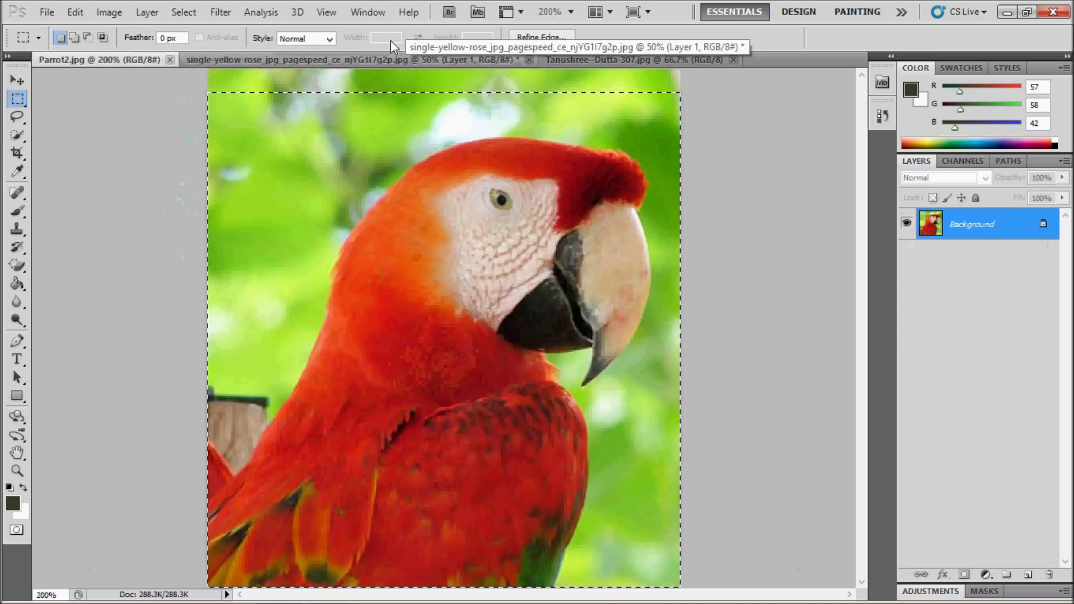
left_click(388, 64)
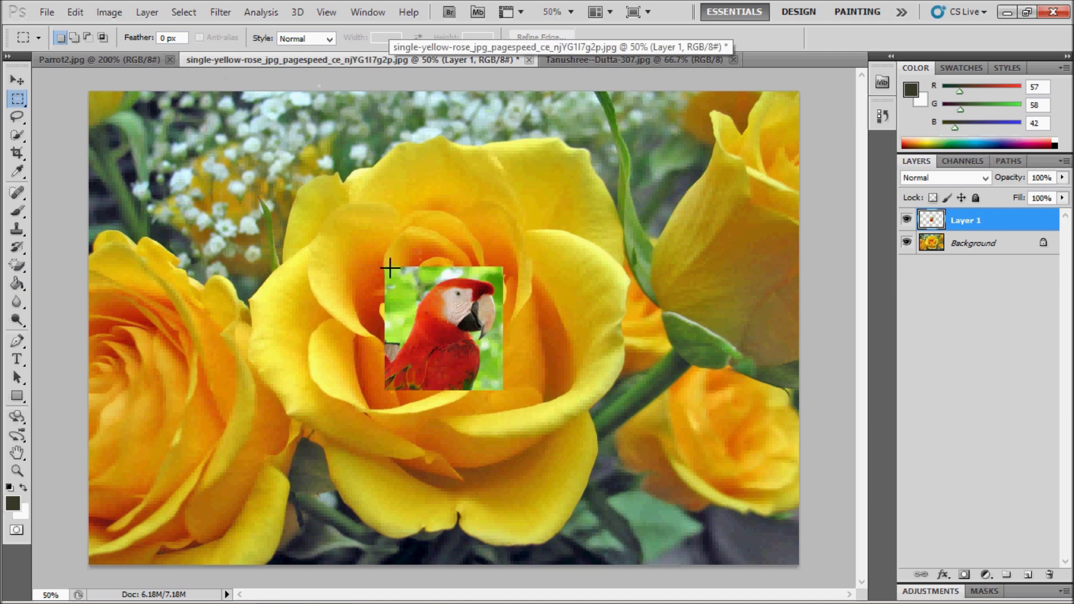
left_click_drag(373, 251, 508, 416)
left_click(343, 300)
Step: Drag the parrot layer with the Move tool into the rose photo's top-left corner
left_click(18, 82)
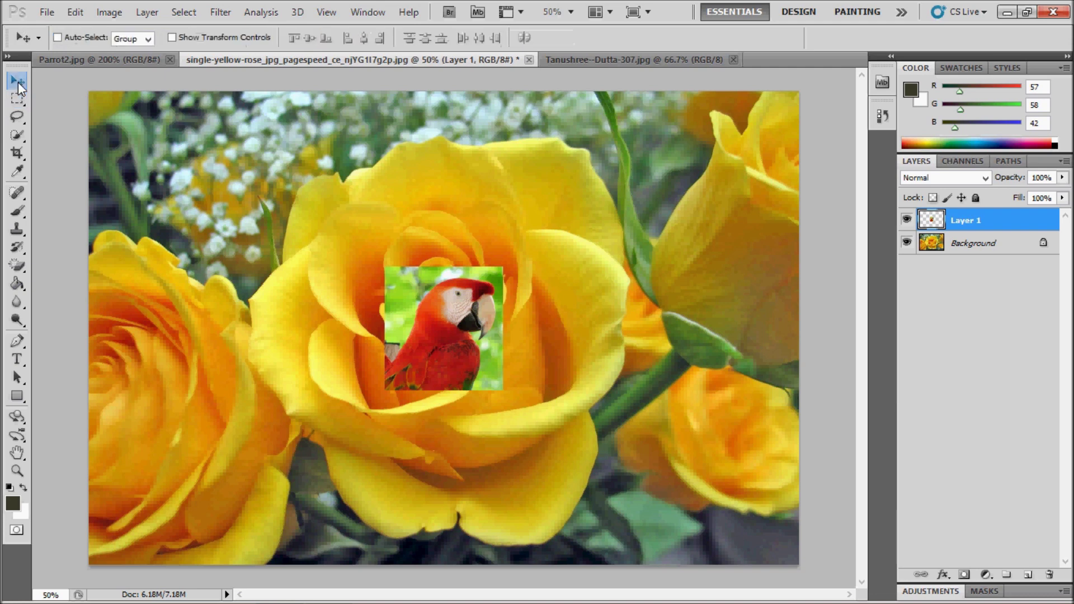
left_click_drag(400, 280, 104, 104)
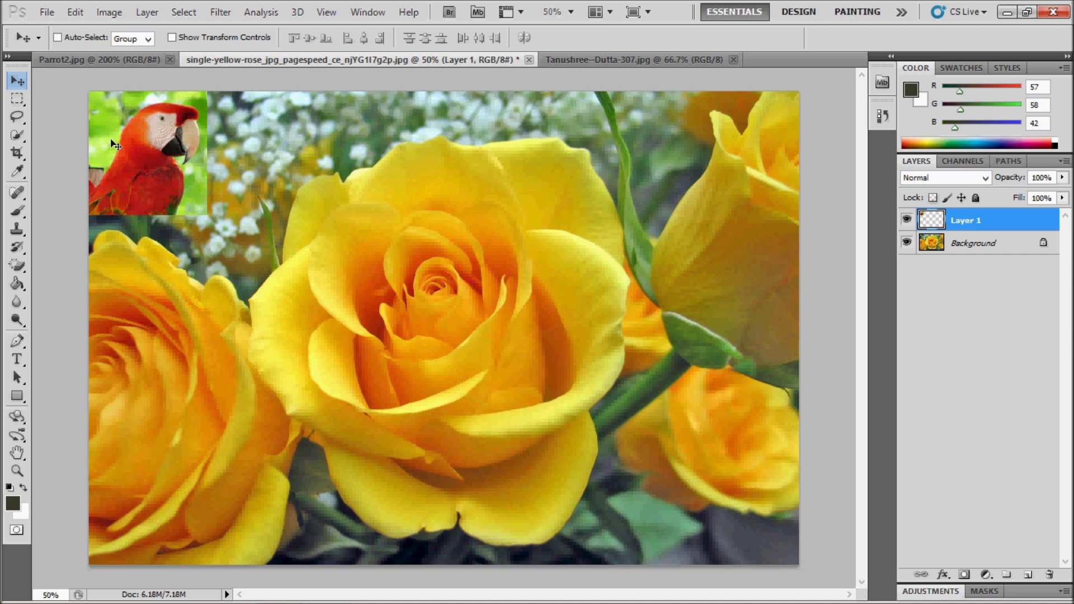
left_click(18, 99)
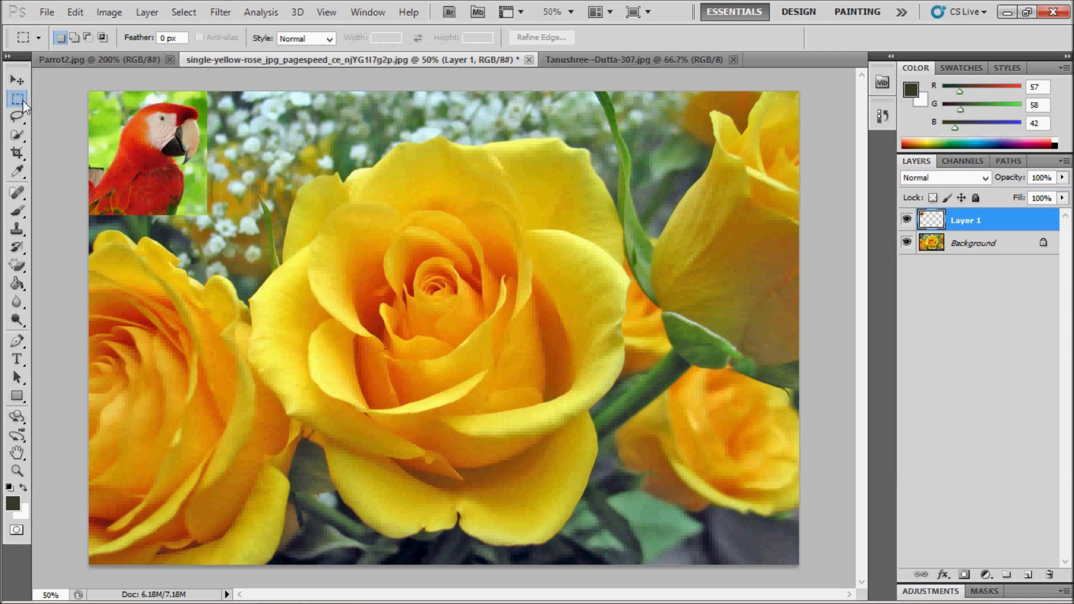
Step: Start Free Transform on the parrot layer from the canvas context menu
right_click(18, 97)
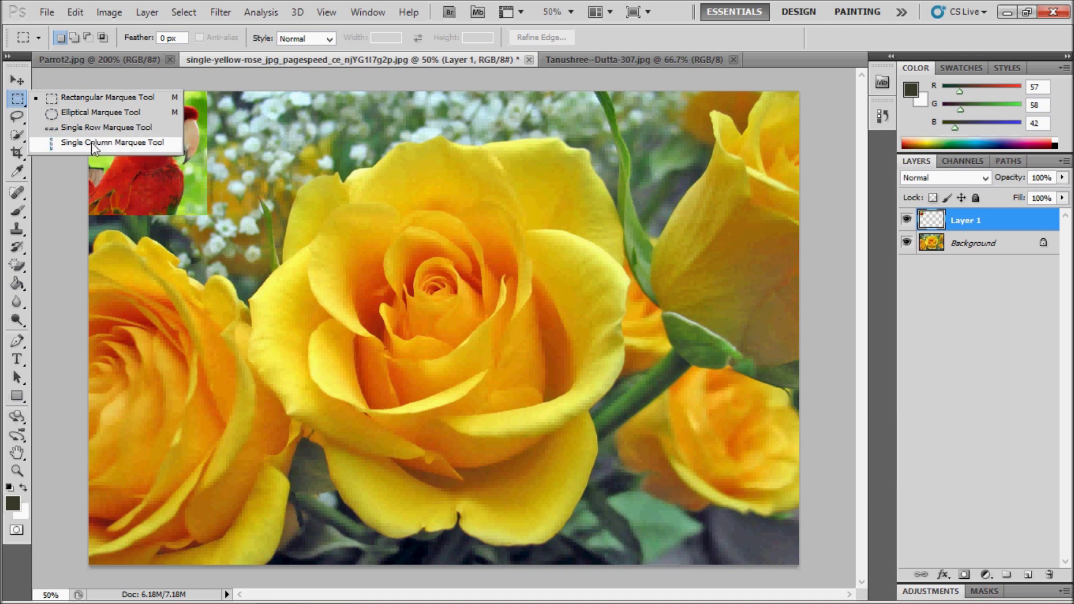
left_click(54, 104)
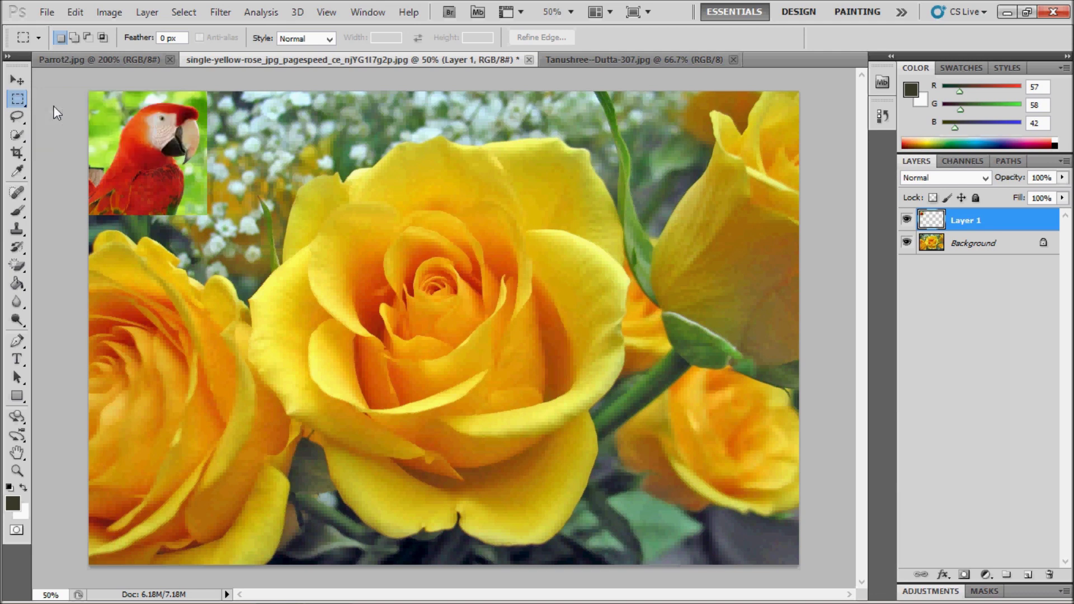
right_click(124, 130)
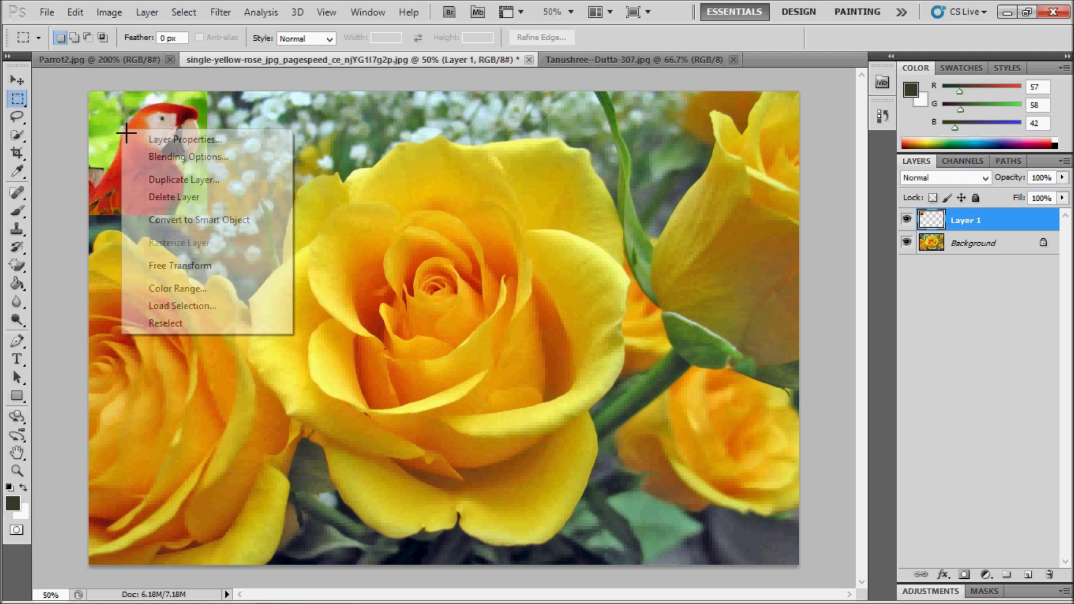
left_click(160, 265)
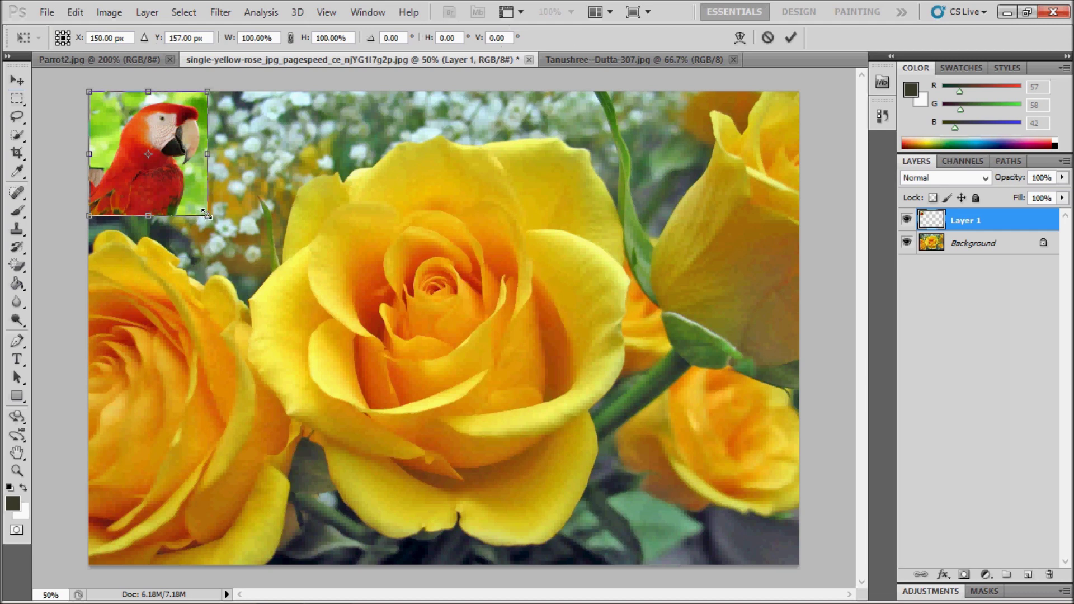
Step: Enlarge the parrot to about 118% width and 127% height and apply it
mouse_move(207, 214)
left_mouse_down()
mouse_move(328, 352)
mouse_move(367, 510)
mouse_move(271, 395)
mouse_move(214, 239)
mouse_move(255, 252)
mouse_move(229, 249)
left_mouse_up()
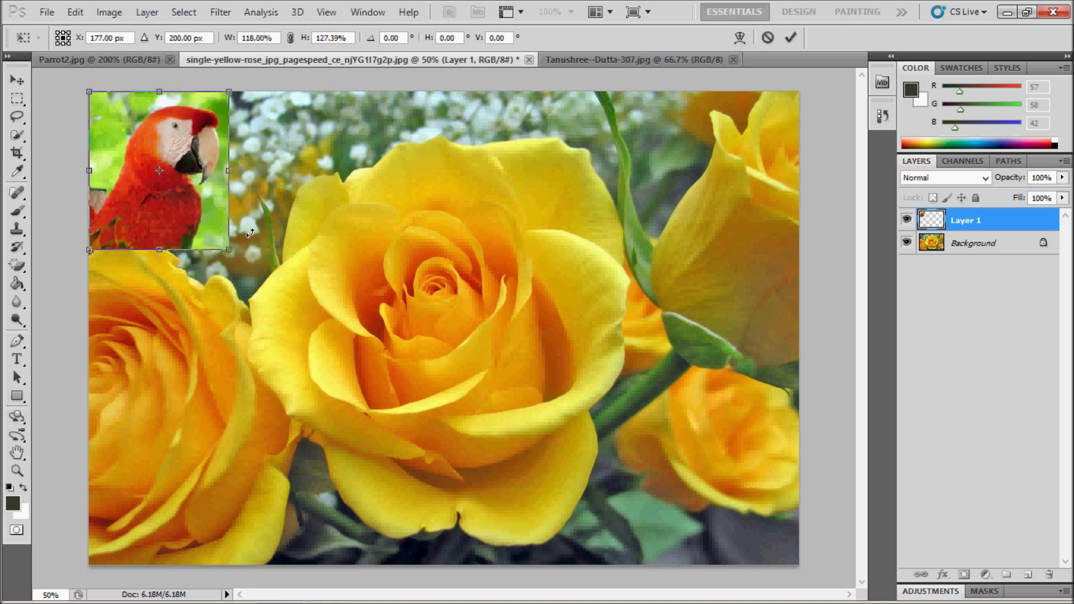
left_click(17, 99)
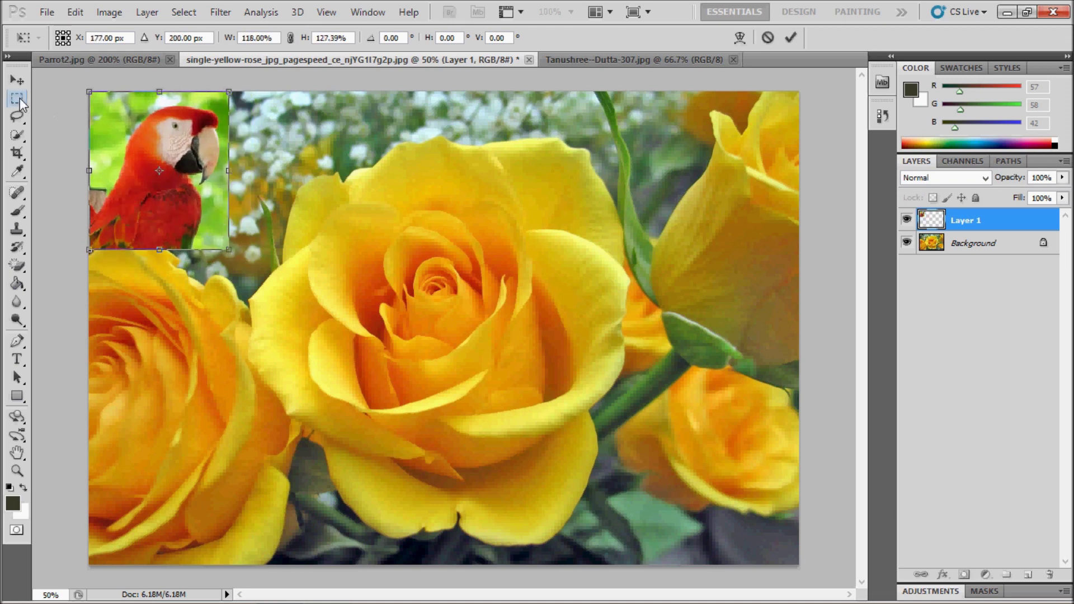
left_click(466, 242)
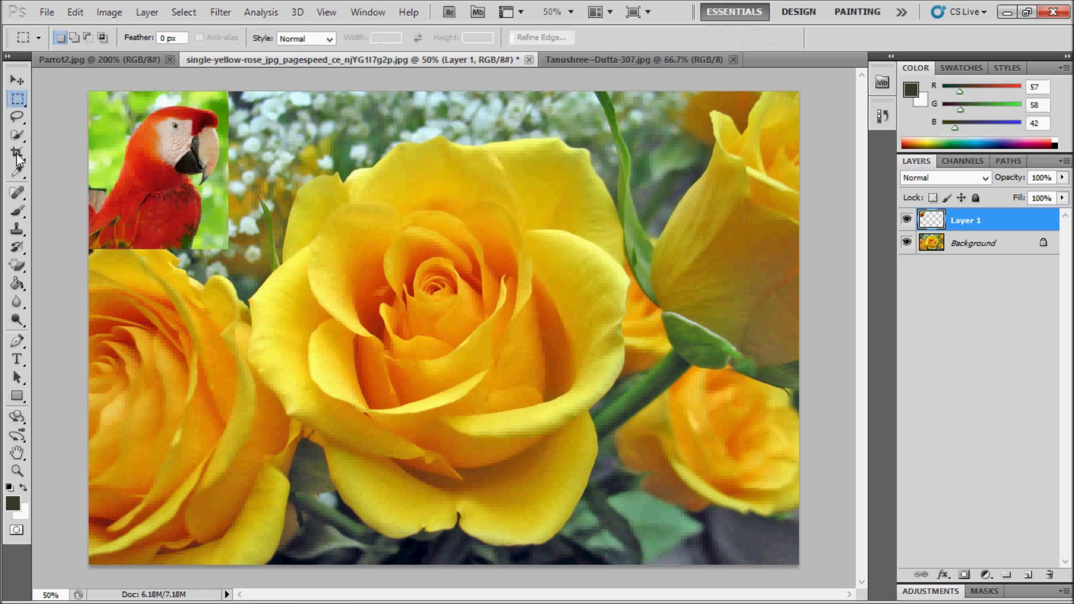
left_click(17, 192)
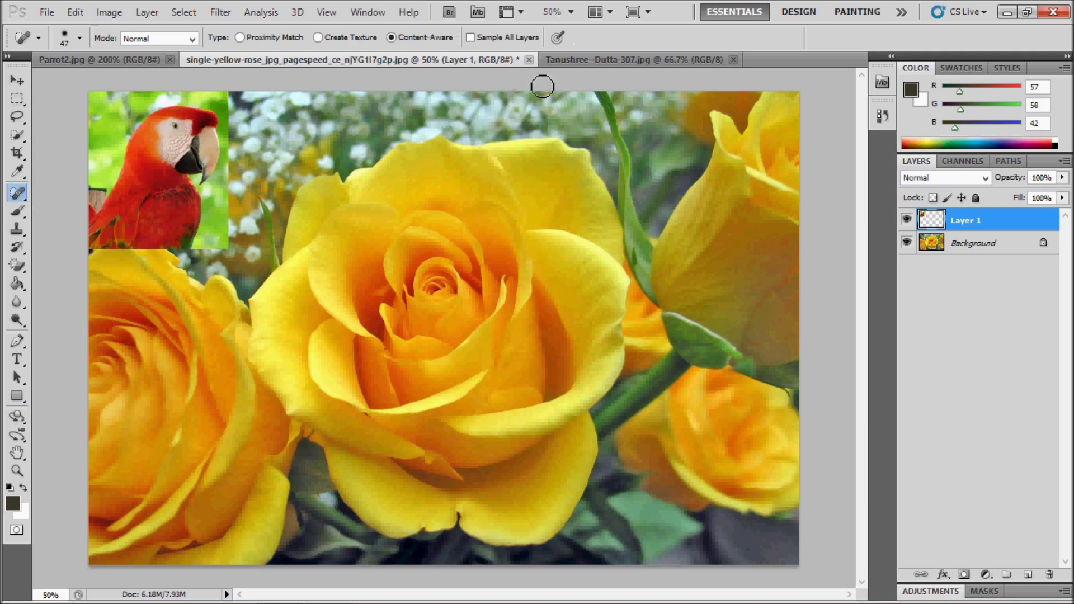